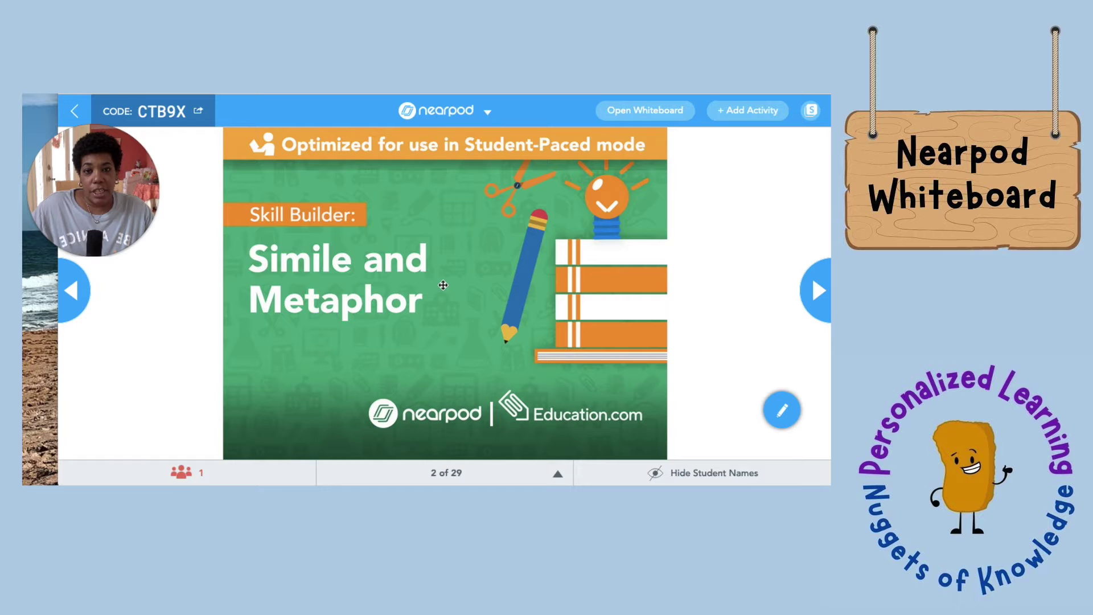
# Advance the lesson from slide 2 past Learning Objectives to slide 5, 'Let's warm up!'.
pyautogui.click(812, 292)
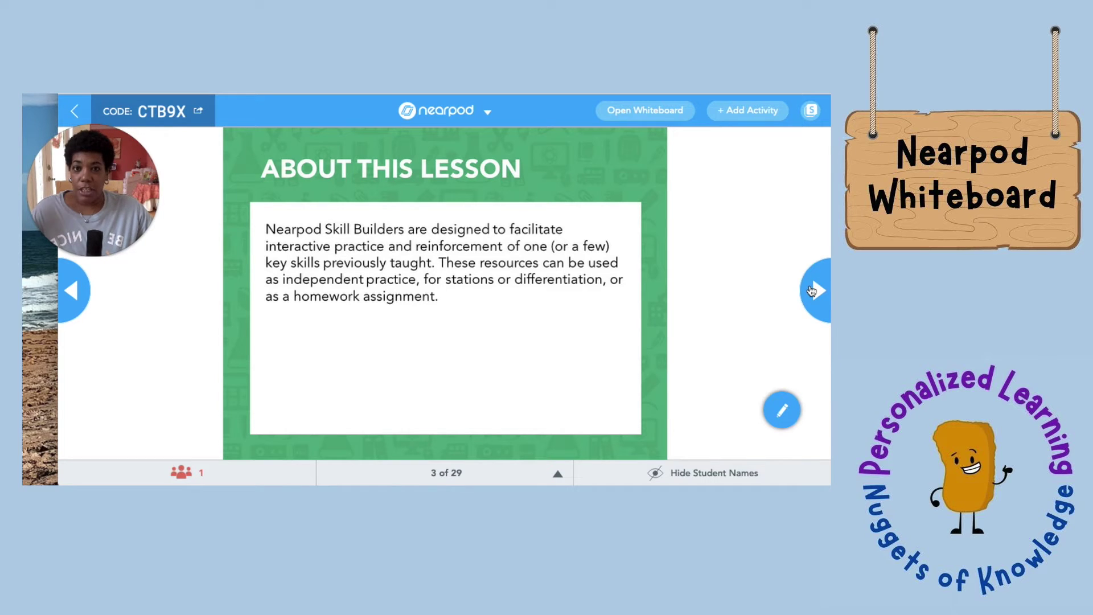
pyautogui.click(812, 291)
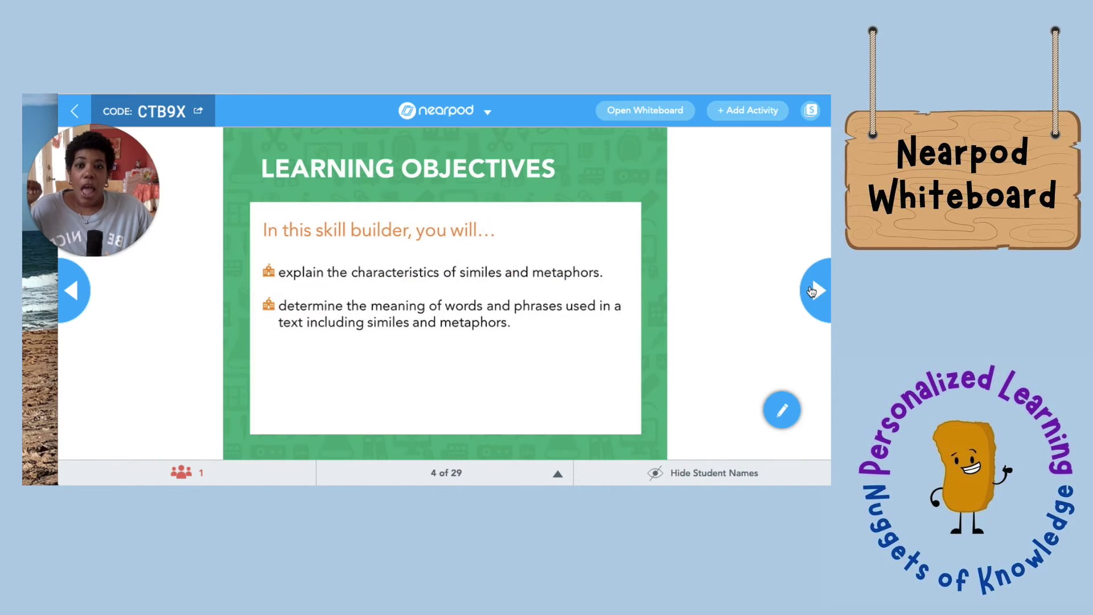
pyautogui.click(812, 291)
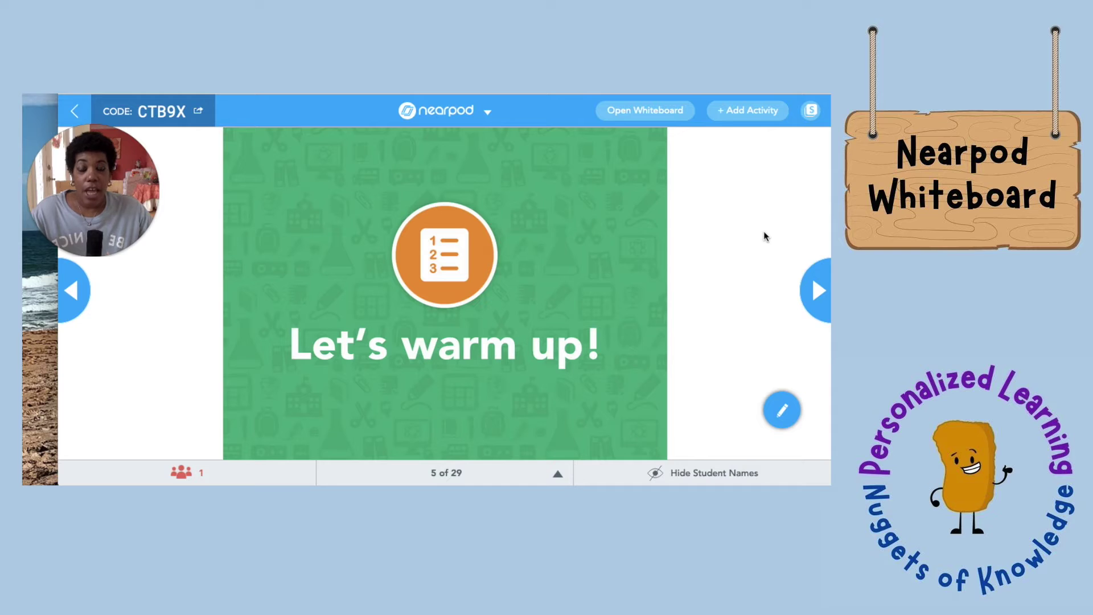
# Open a blank whiteboard, make the pen thinner and the highlighter thicker, and add a text box.
pyautogui.click(649, 115)
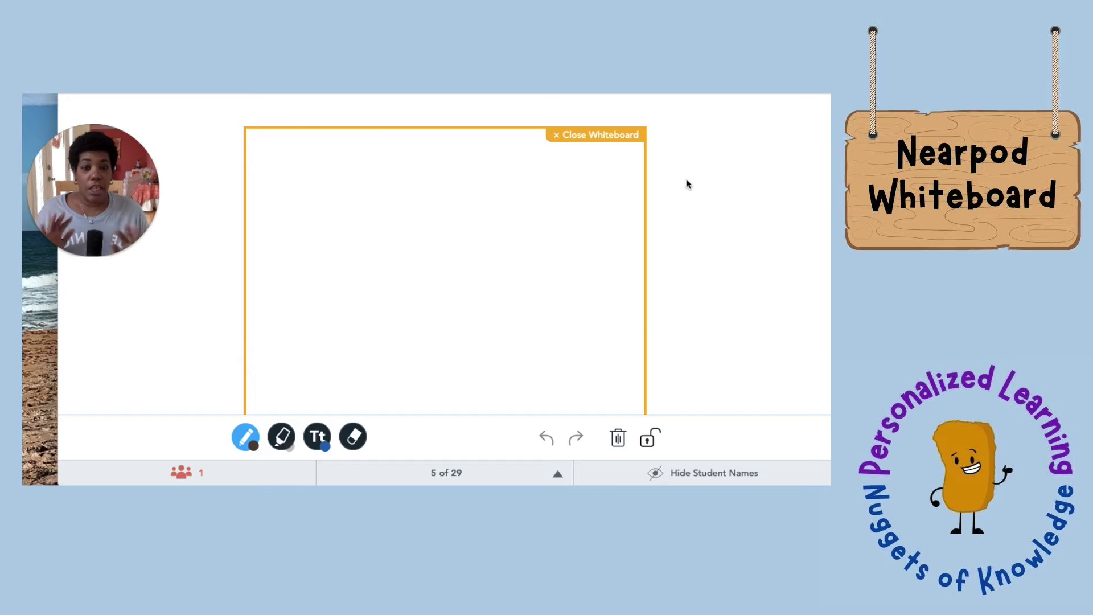
pyautogui.click(246, 437)
pyautogui.moveTo(201, 375)
pyautogui.mouseDown()
pyautogui.moveTo(203, 361)
pyautogui.moveTo(203, 381)
pyautogui.mouseUp()
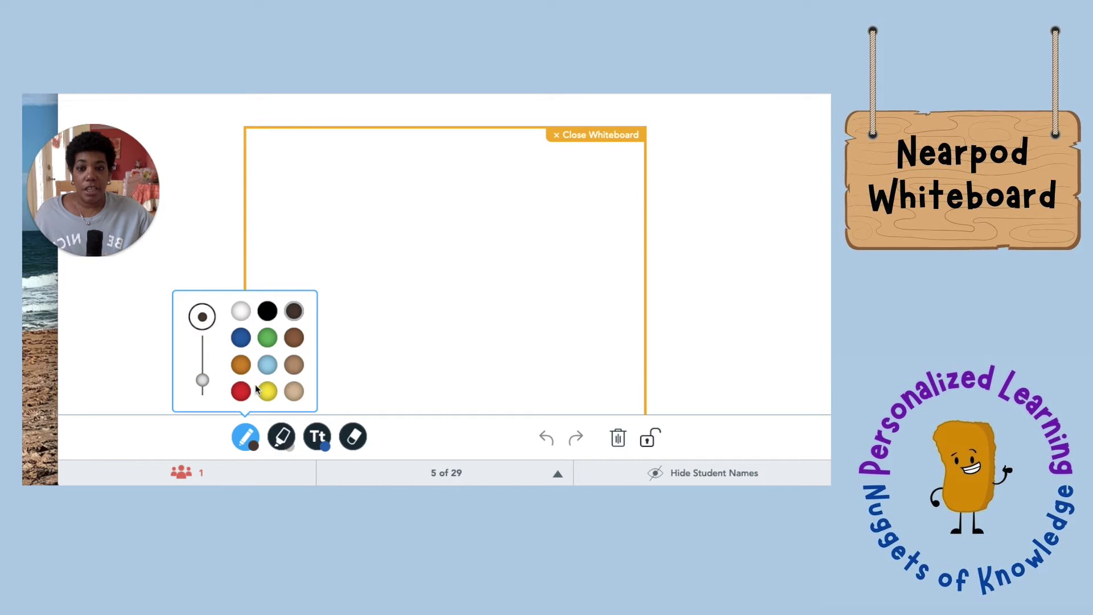
pyautogui.click(283, 437)
pyautogui.moveTo(240, 370); pyautogui.dragTo(238, 354)
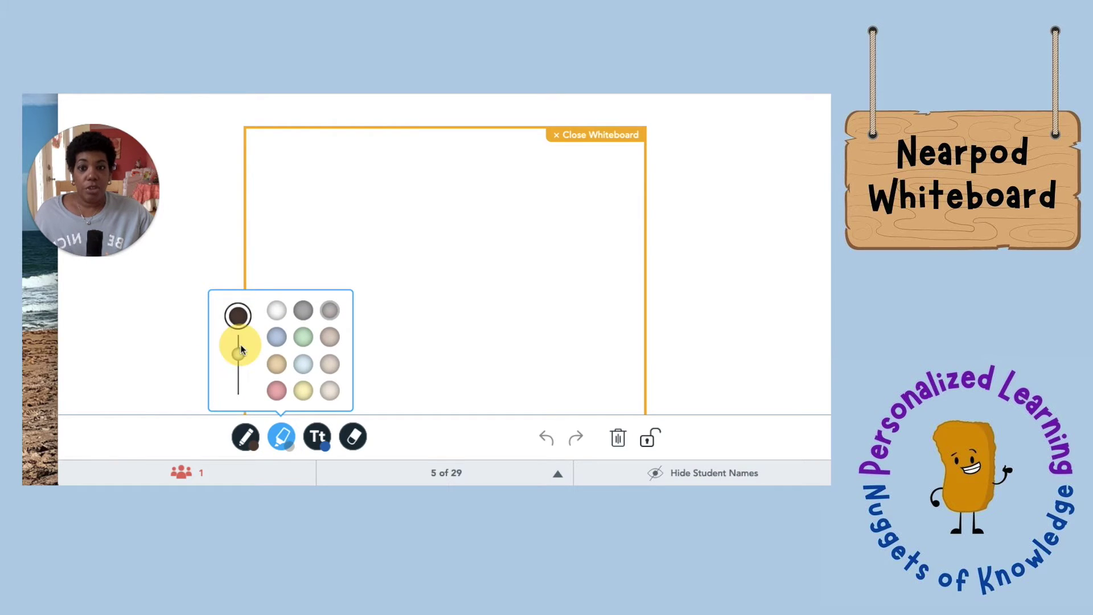
pyautogui.click(319, 438)
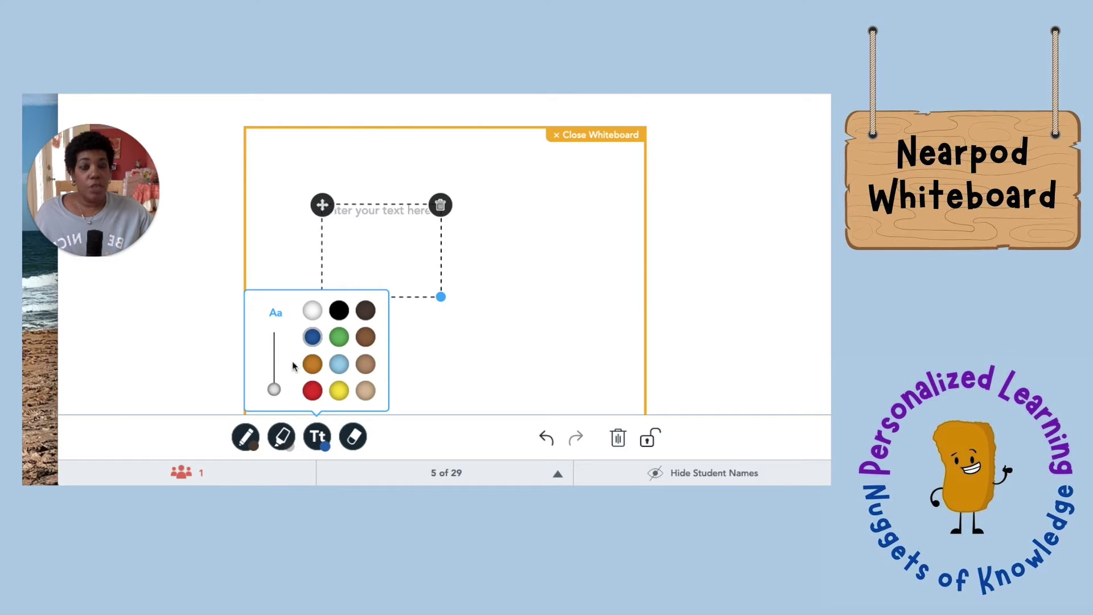
# Adjust the text size and type the heading 'Distance Learning Expectations'.
pyautogui.moveTo(272, 387); pyautogui.dragTo(278, 356)
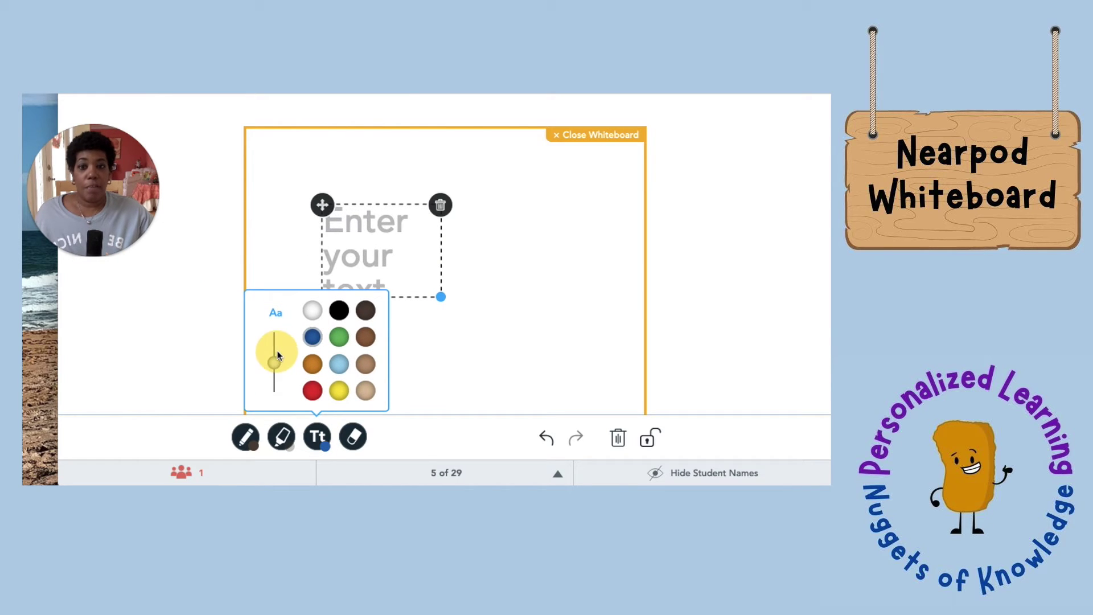
pyautogui.click(274, 369)
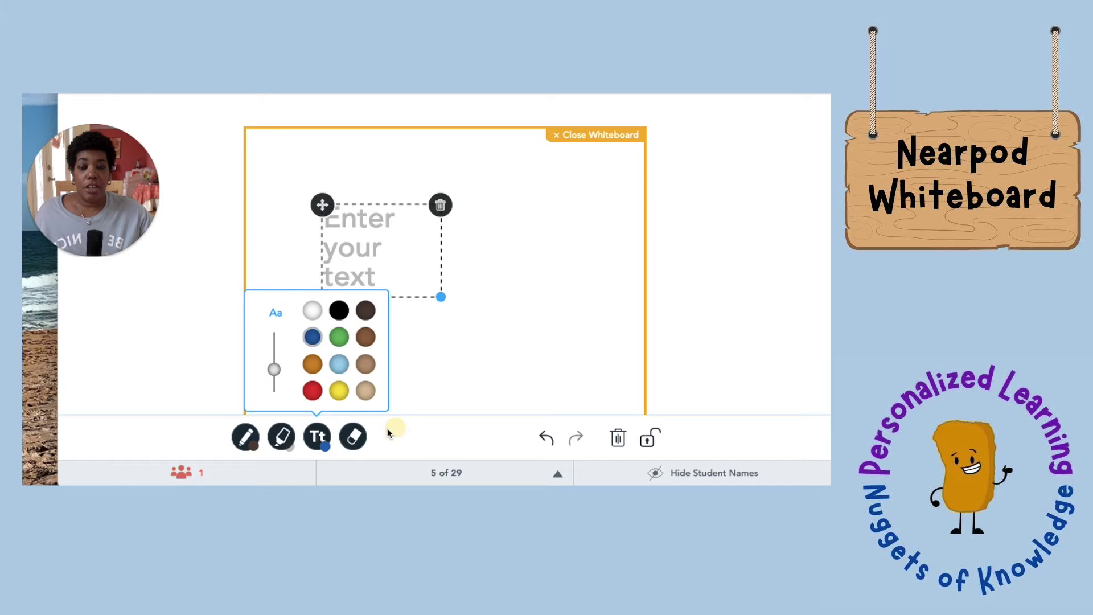
pyautogui.click(354, 438)
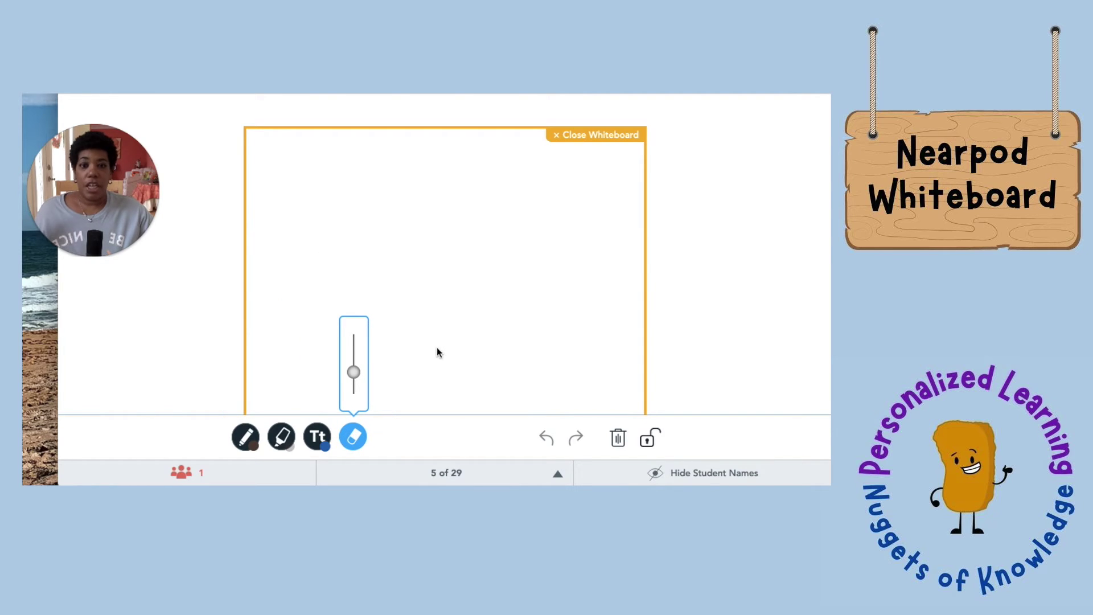
pyautogui.click(317, 436)
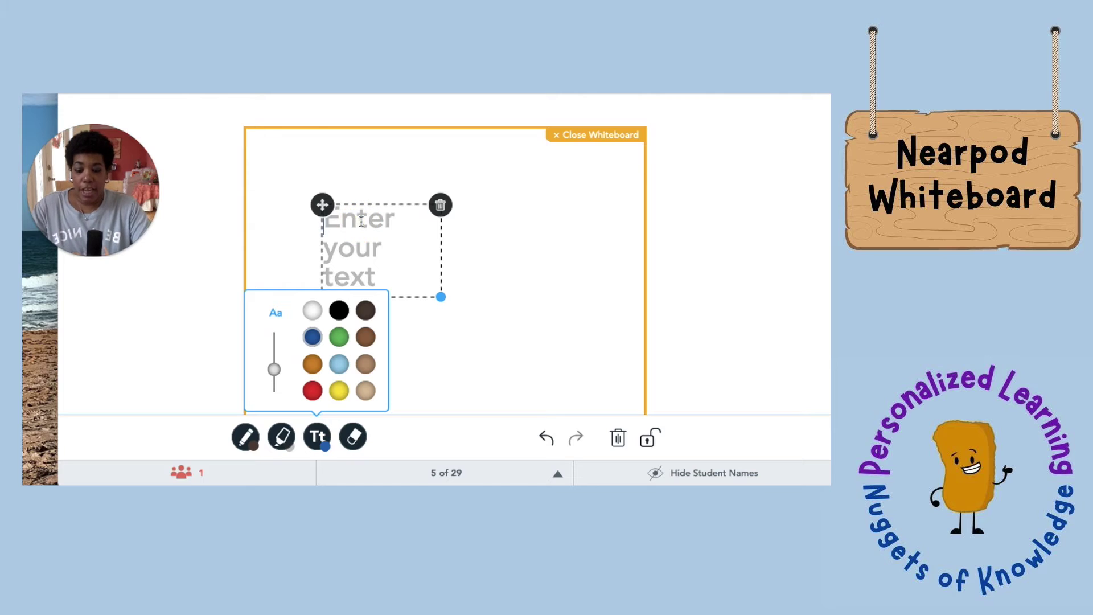
pyautogui.write('Distanc')
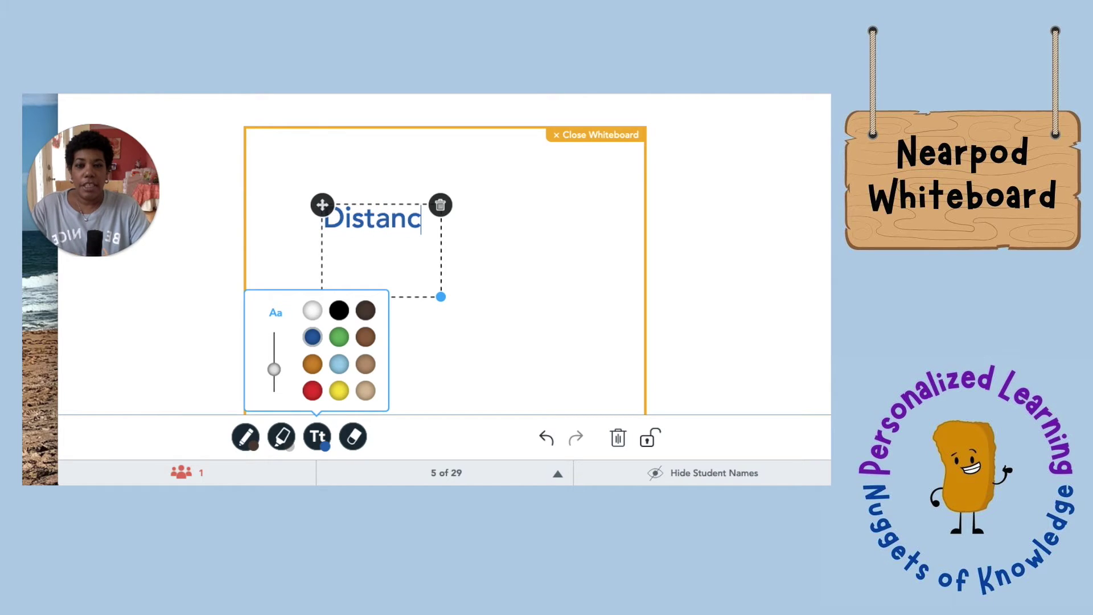
pyautogui.write('e Learning E')
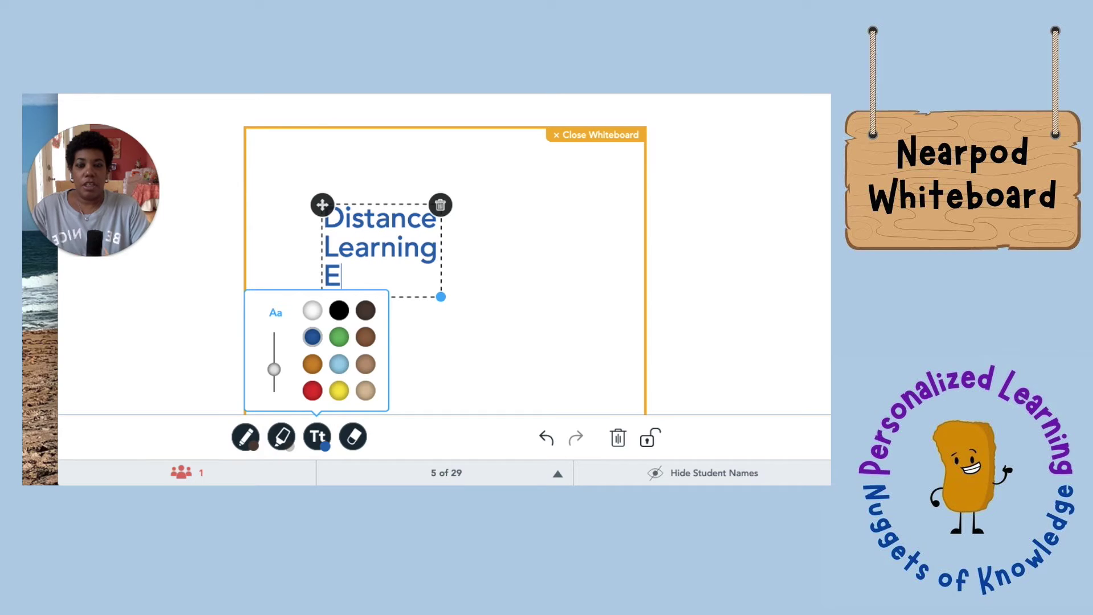
pyautogui.write('xpectations')
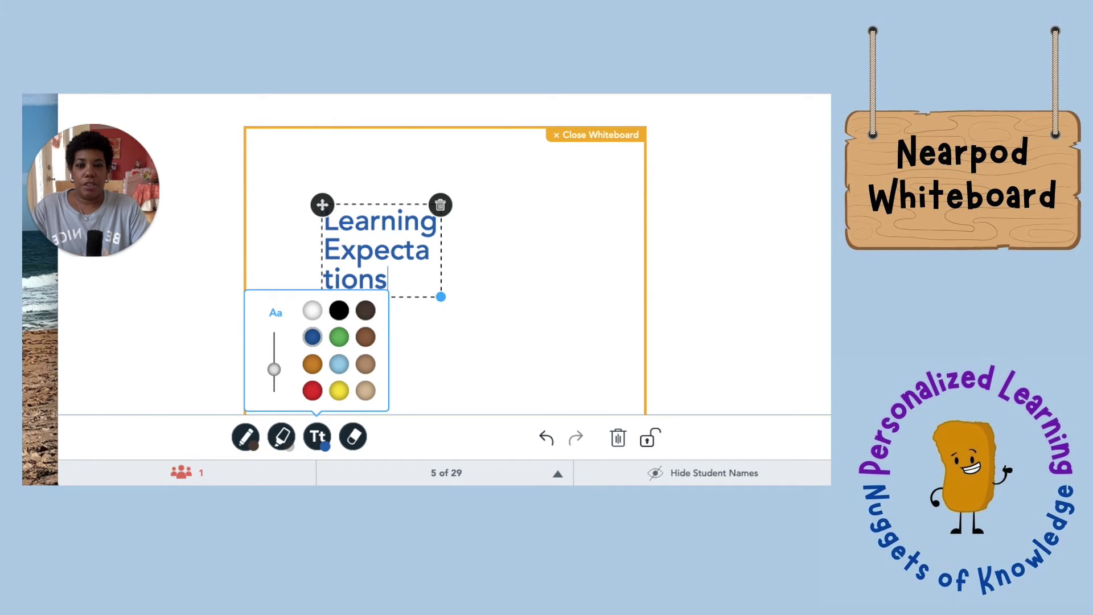
# Widen the heading's box, move it to the top-left, colour it orange, and shrink it slightly.
pyautogui.moveTo(441, 296); pyautogui.dragTo(622, 271)
pyautogui.moveTo(323, 205); pyautogui.dragTo(301, 155)
pyautogui.click(339, 364)
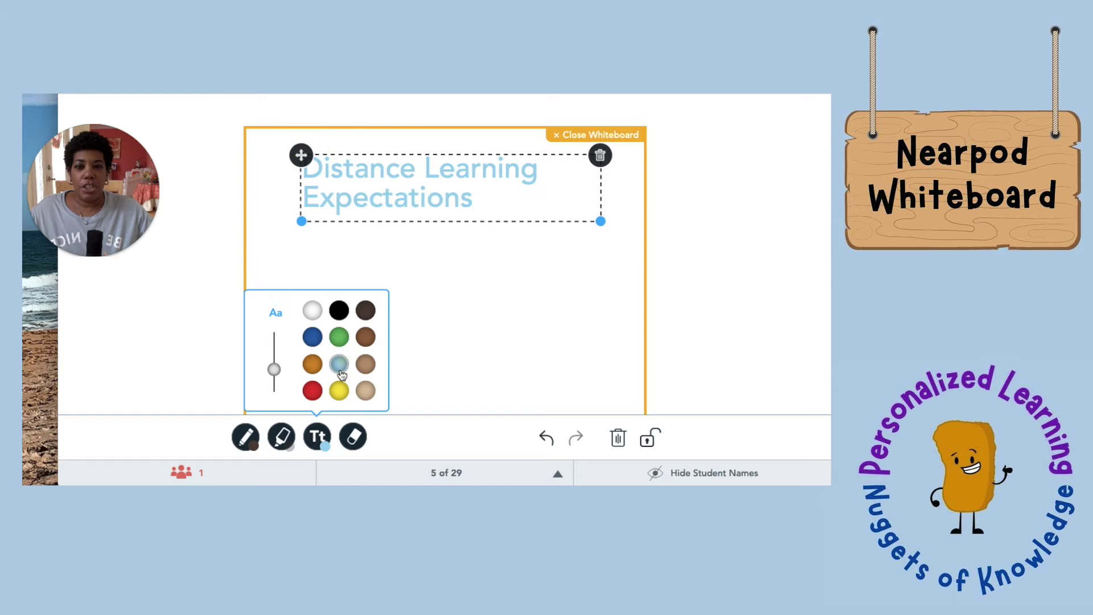
pyautogui.click(313, 364)
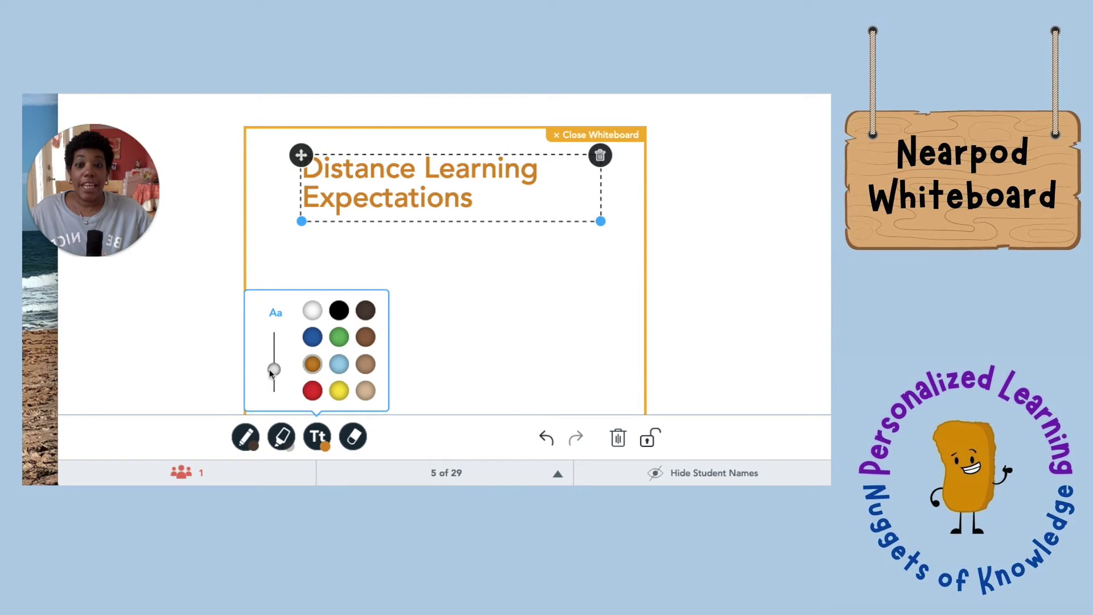
pyautogui.moveTo(271, 366)
pyautogui.mouseDown()
pyautogui.moveTo(276, 346)
pyautogui.moveTo(274, 371)
pyautogui.mouseUp()
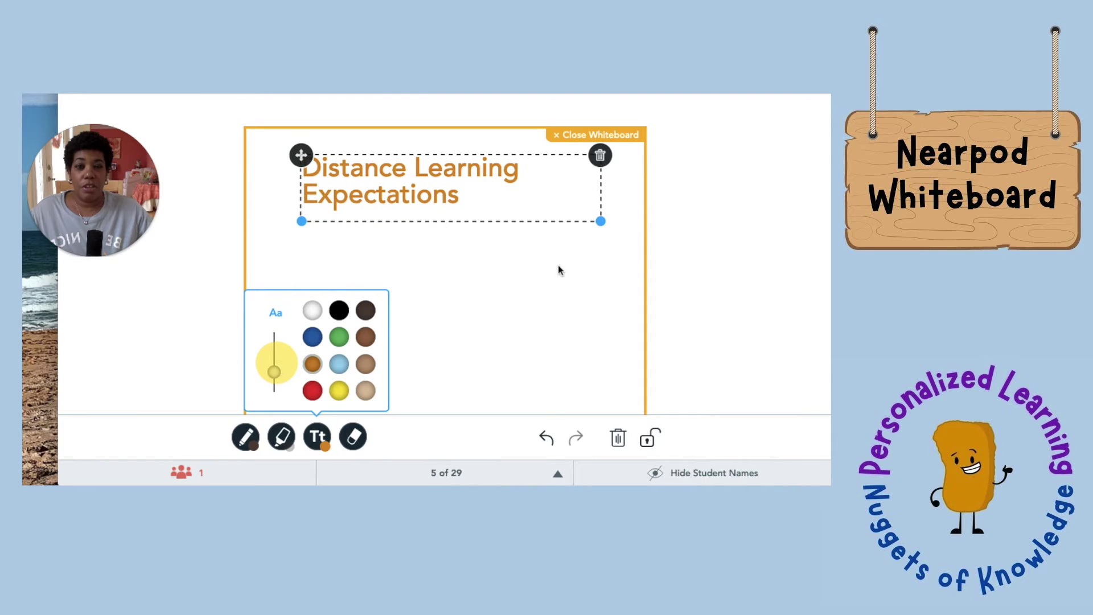
pyautogui.moveTo(602, 223); pyautogui.dragTo(617, 214)
pyautogui.moveTo(300, 153); pyautogui.dragTo(276, 152)
pyautogui.click(445, 276)
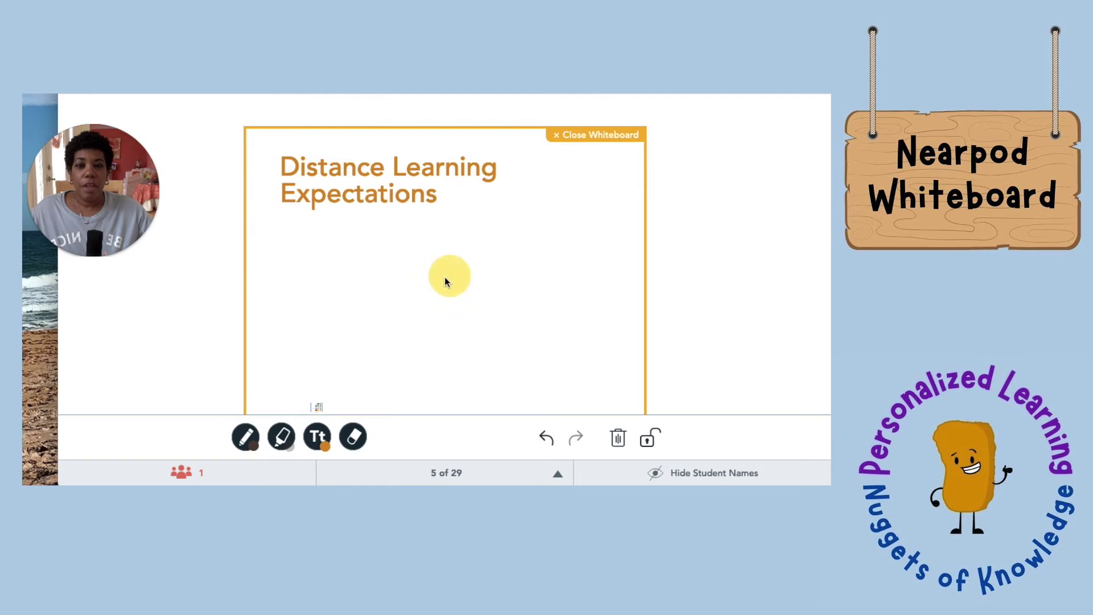
# Set the pen to blue with adjusted thickness and draw '1.' below the heading.
pyautogui.click(245, 437)
pyautogui.click(240, 338)
pyautogui.moveTo(201, 377); pyautogui.dragTo(200, 370)
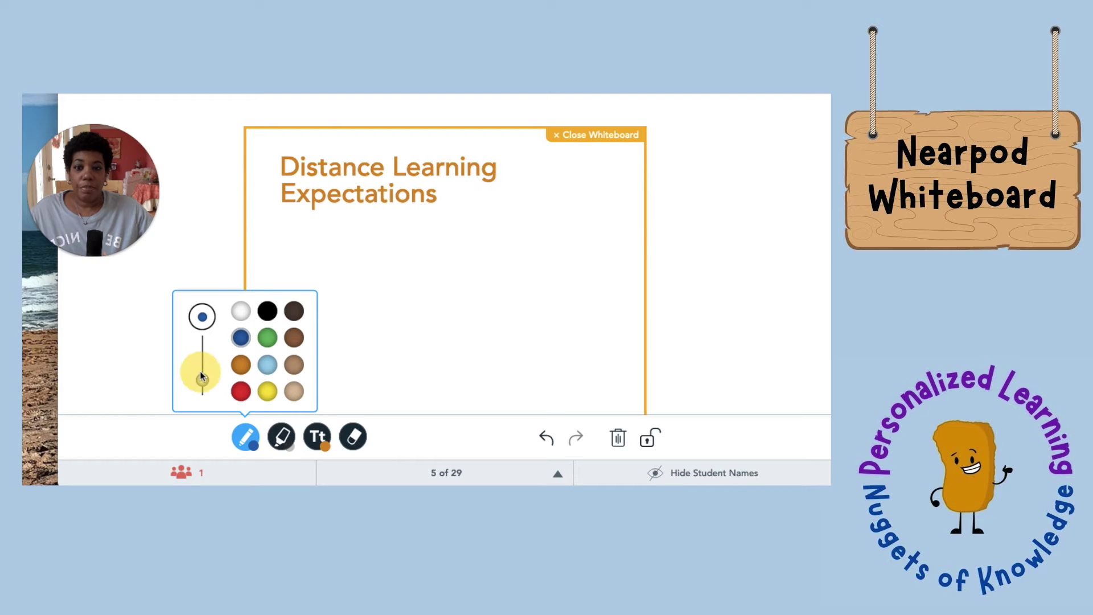
pyautogui.click(280, 234)
pyautogui.moveTo(281, 235); pyautogui.dragTo(280, 254)
pyautogui.click(292, 253)
# Draw '2.' and '3.' beneath '1.', undoing one misdrawn stroke.
pyautogui.moveTo(278, 285)
pyautogui.mouseDown()
pyautogui.moveTo(280, 302)
pyautogui.moveTo(297, 310)
pyautogui.mouseUp()
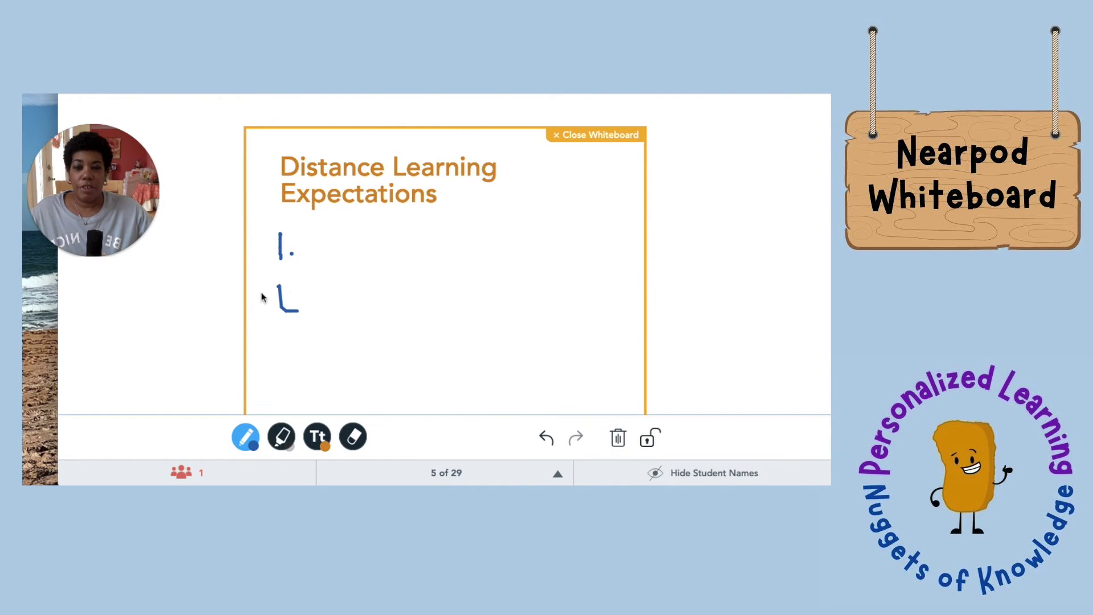
pyautogui.click(549, 442)
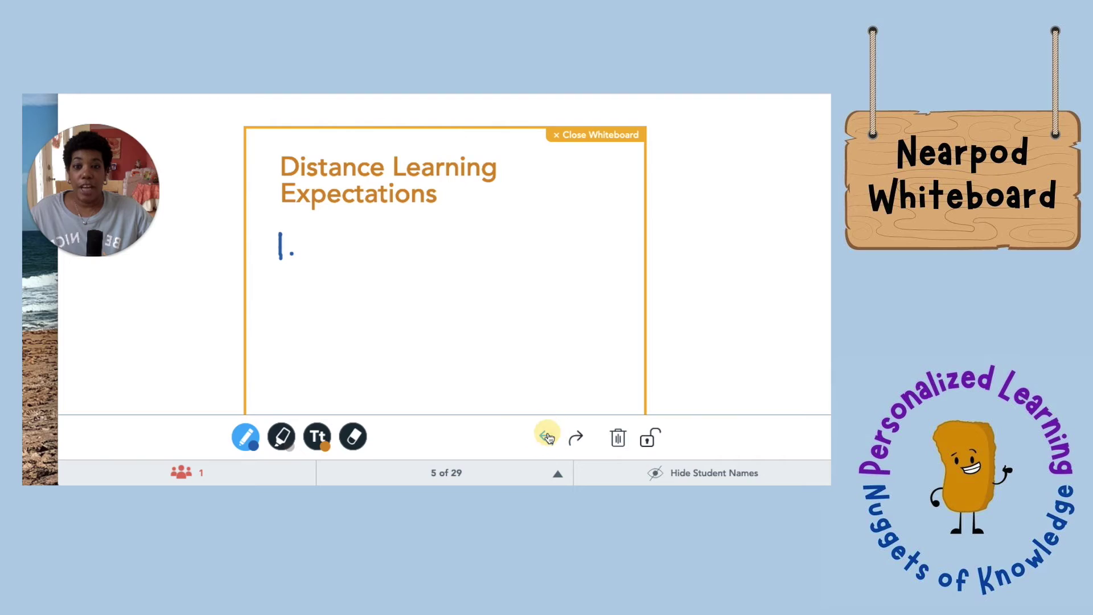
pyautogui.moveTo(274, 283)
pyautogui.mouseDown()
pyautogui.moveTo(287, 288)
pyautogui.moveTo(275, 309)
pyautogui.moveTo(305, 331)
pyautogui.moveTo(267, 371)
pyautogui.mouseUp()
pyautogui.click(306, 367)
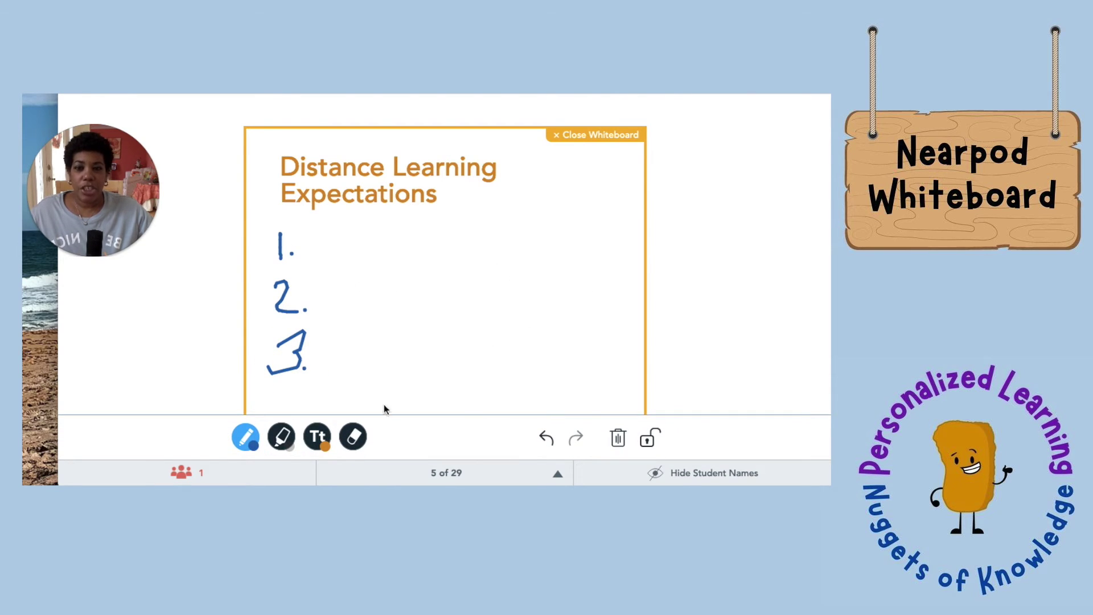
pyautogui.click(281, 437)
# Draw a pink highlighter line beside item 2, then rub it out with the eraser.
pyautogui.click(283, 439)
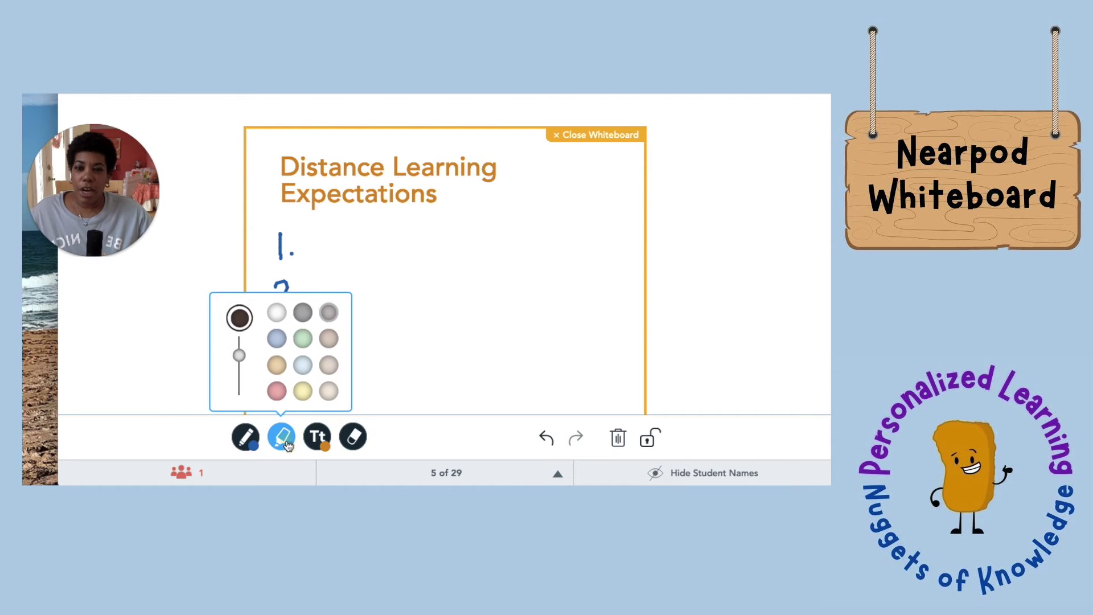
pyautogui.moveTo(239, 356); pyautogui.dragTo(251, 361)
pyautogui.click(277, 390)
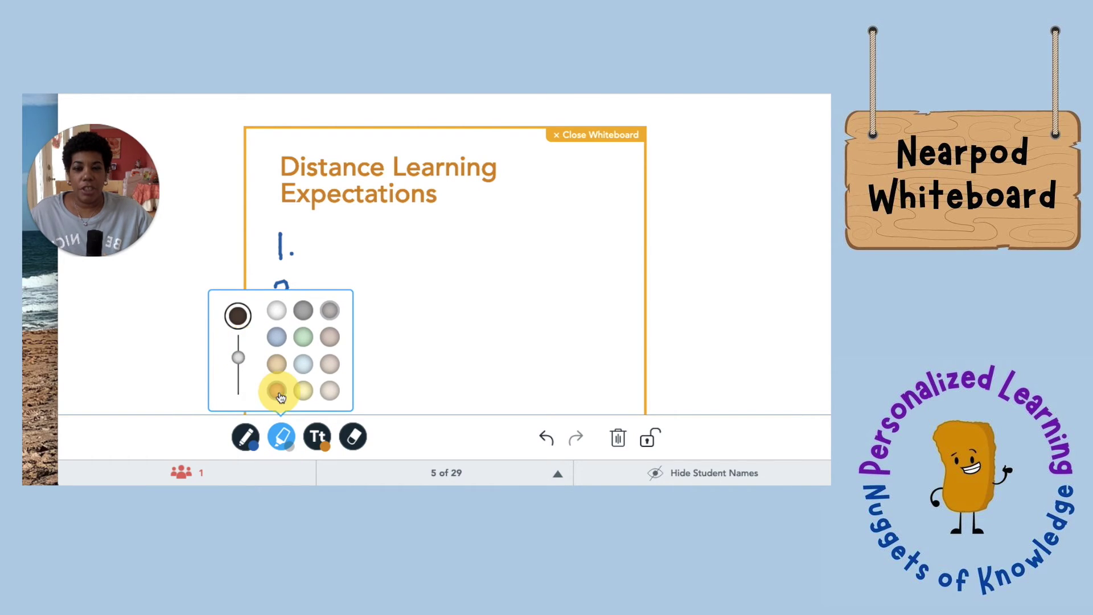
pyautogui.click(316, 268)
pyautogui.moveTo(302, 289)
pyautogui.mouseDown()
pyautogui.moveTo(510, 289)
pyautogui.moveTo(361, 285)
pyautogui.moveTo(336, 291)
pyautogui.moveTo(481, 292)
pyautogui.moveTo(331, 294)
pyautogui.mouseUp()
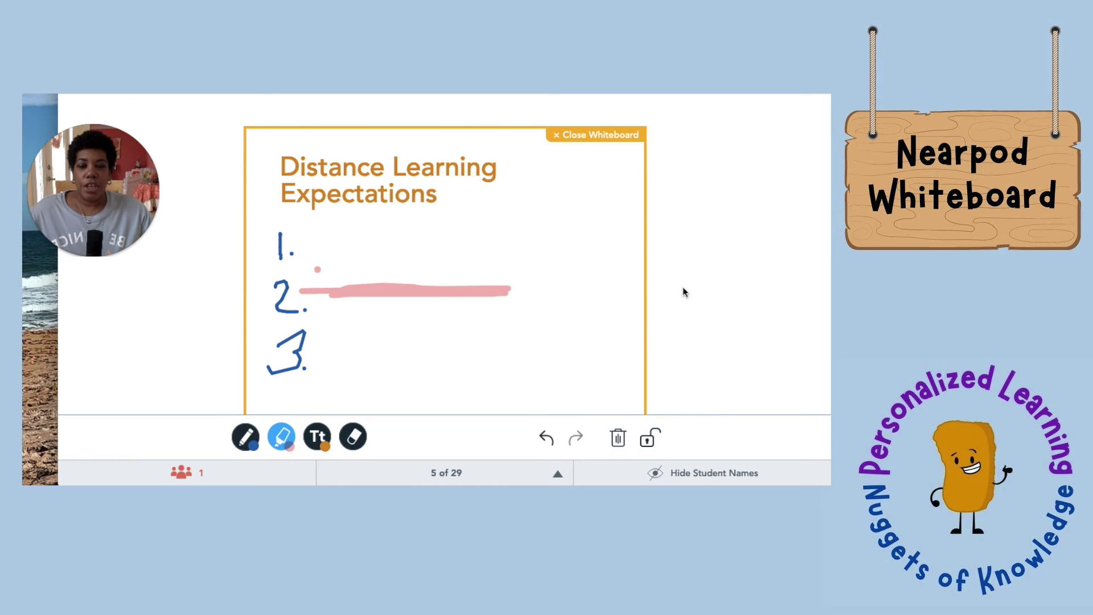
pyautogui.click(359, 442)
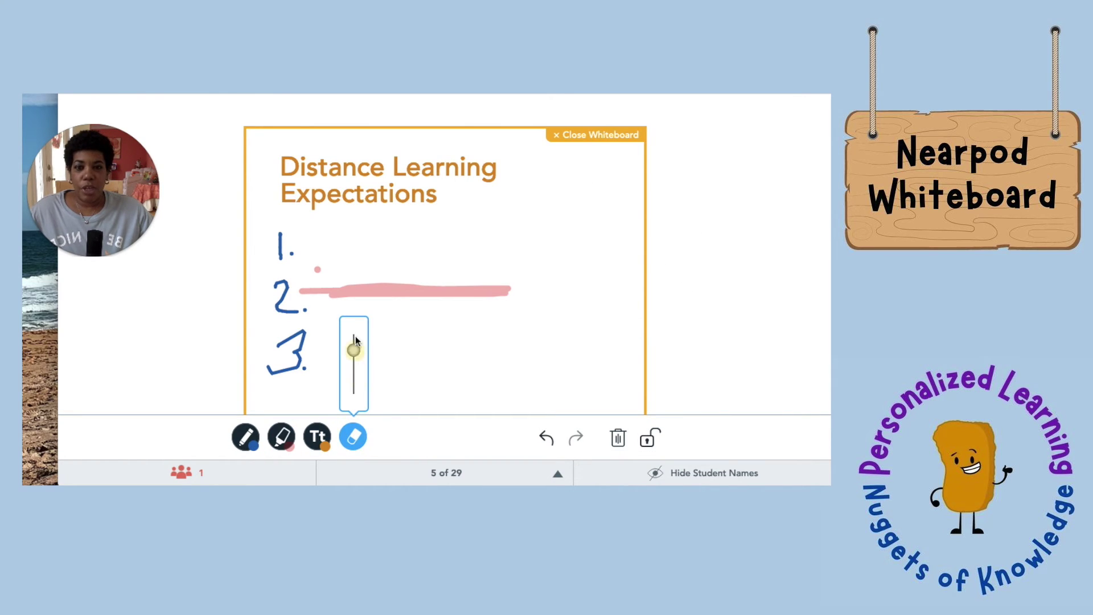
pyautogui.moveTo(502, 287)
pyautogui.mouseDown()
pyautogui.moveTo(367, 292)
pyautogui.moveTo(390, 298)
pyautogui.moveTo(349, 281)
pyautogui.moveTo(311, 287)
pyautogui.moveTo(327, 275)
pyautogui.moveTo(313, 277)
pyautogui.mouseUp()
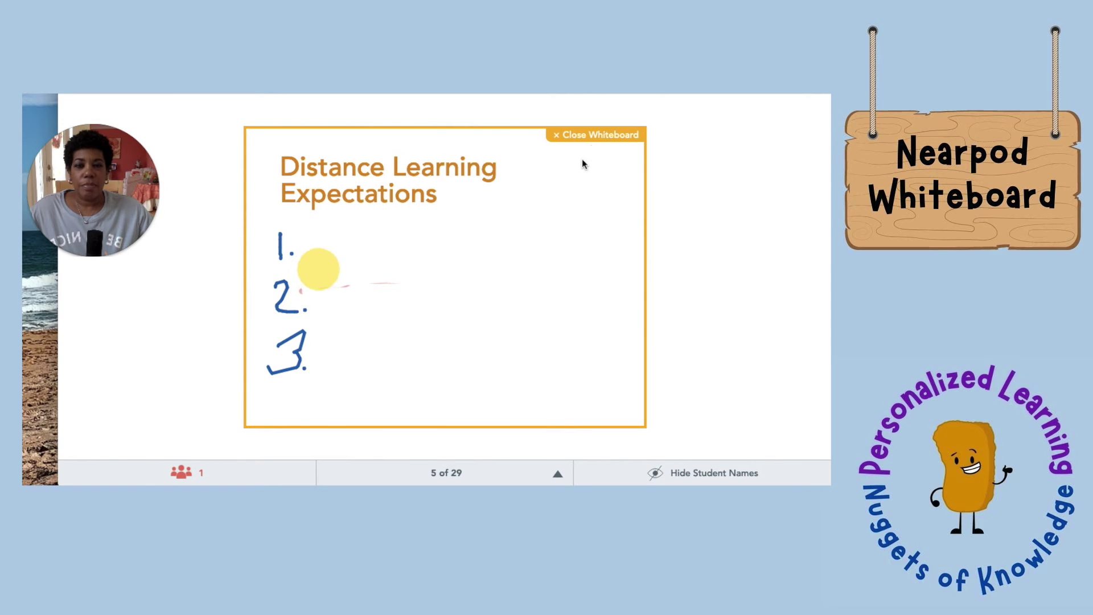
# Close the whiteboard and move past slide 6's video to slide 7, 'Let's practice!'.
pyautogui.click(575, 134)
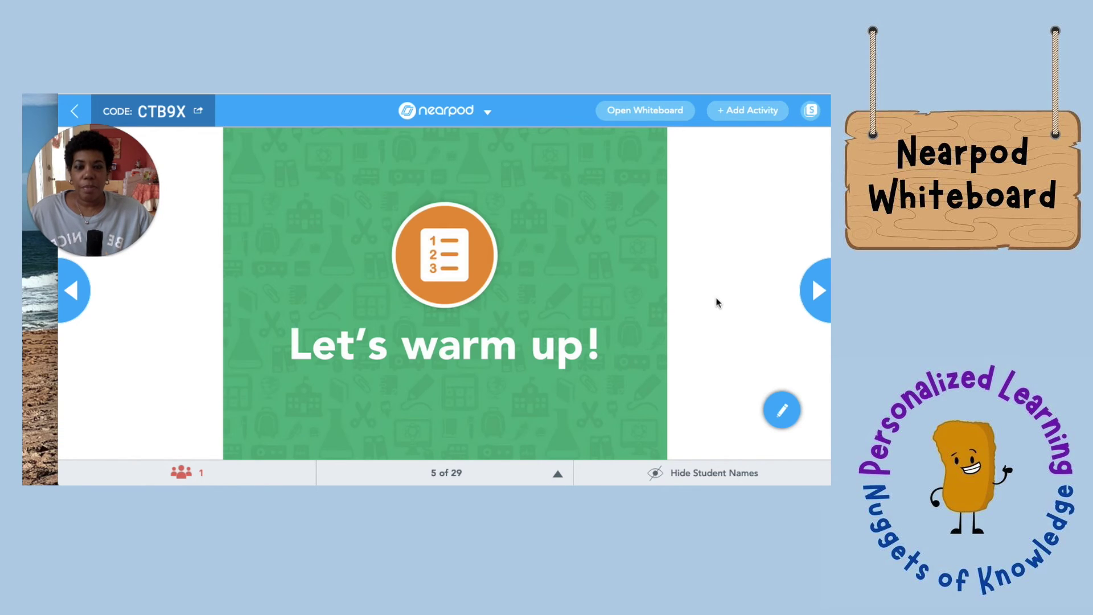
pyautogui.click(819, 291)
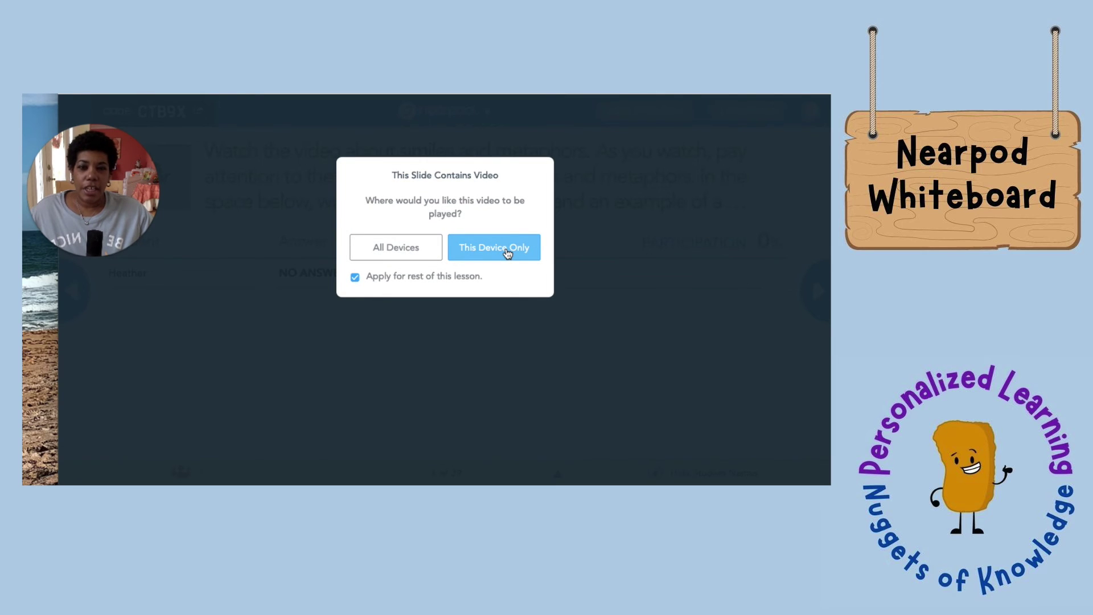
pyautogui.click(420, 248)
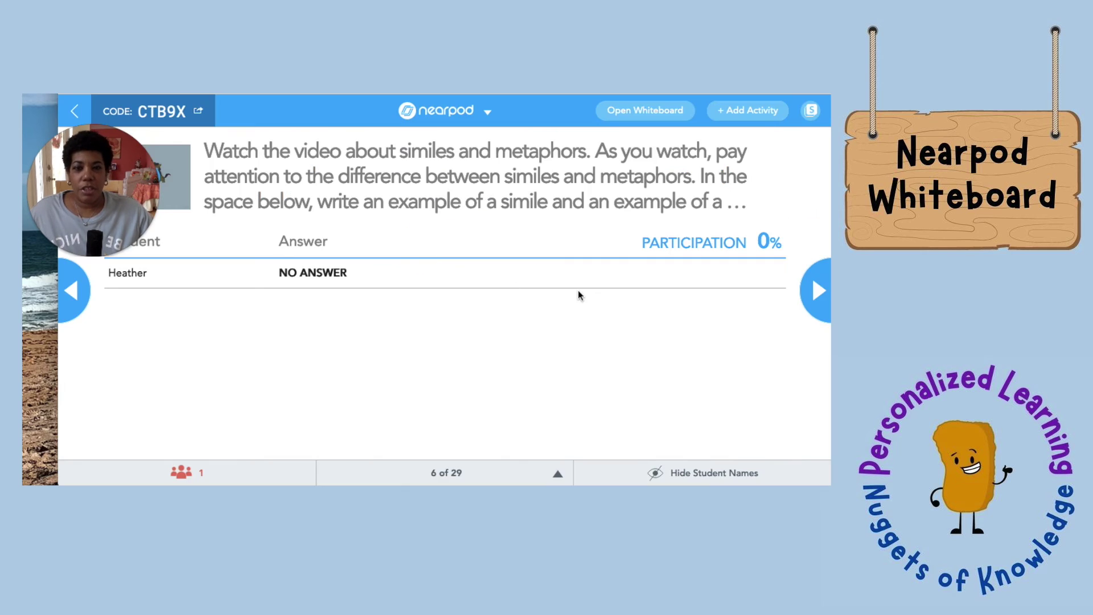
pyautogui.click(815, 301)
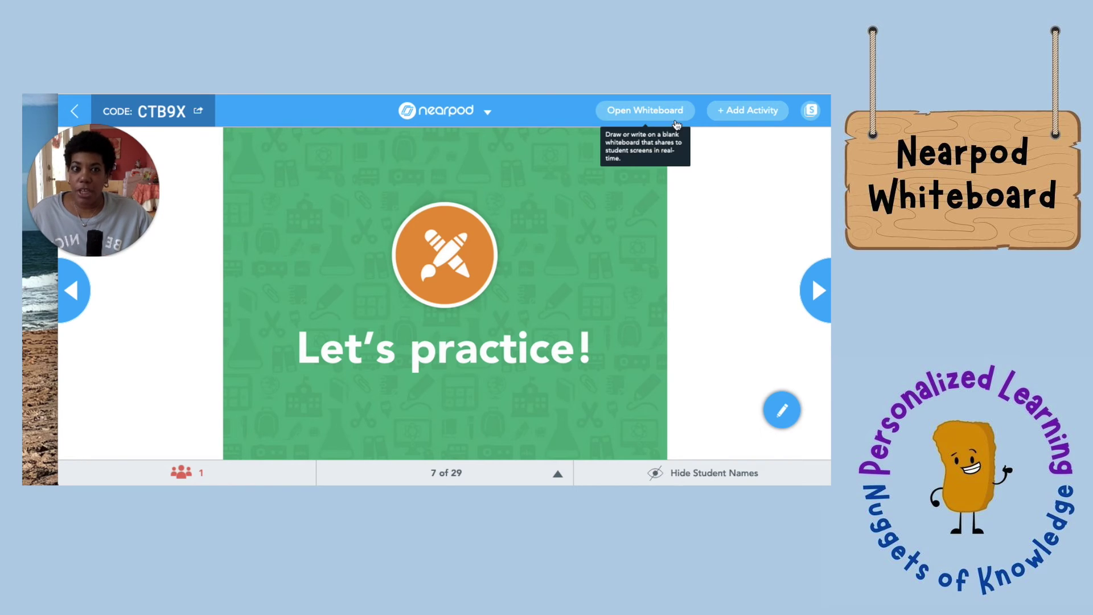
# Reopen the whiteboard over slide 7, erase all its drawings, and close it again.
pyautogui.click(660, 113)
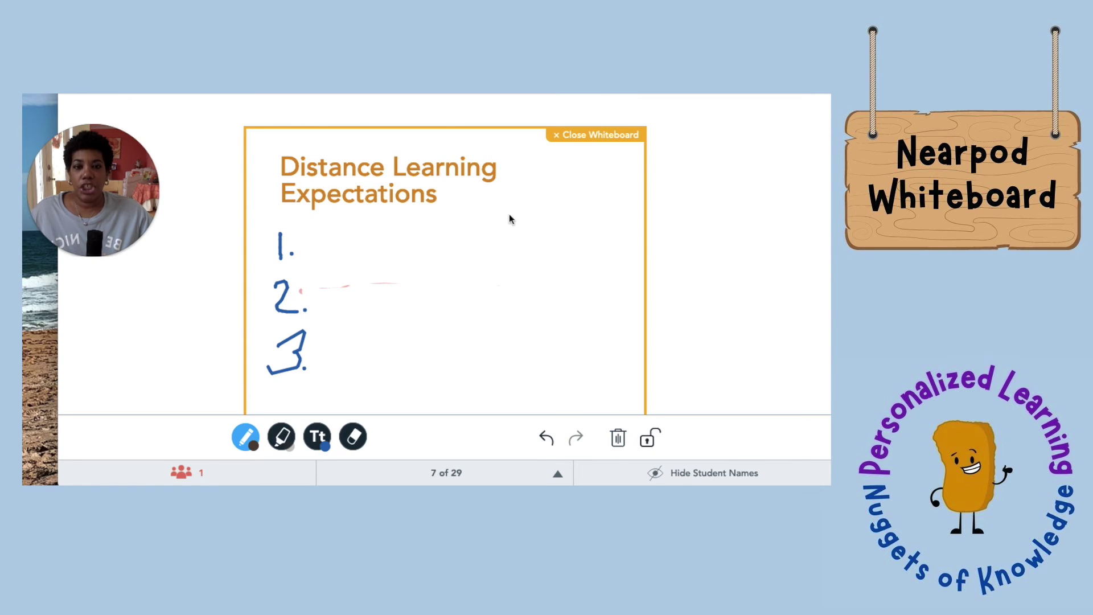
pyautogui.click(619, 447)
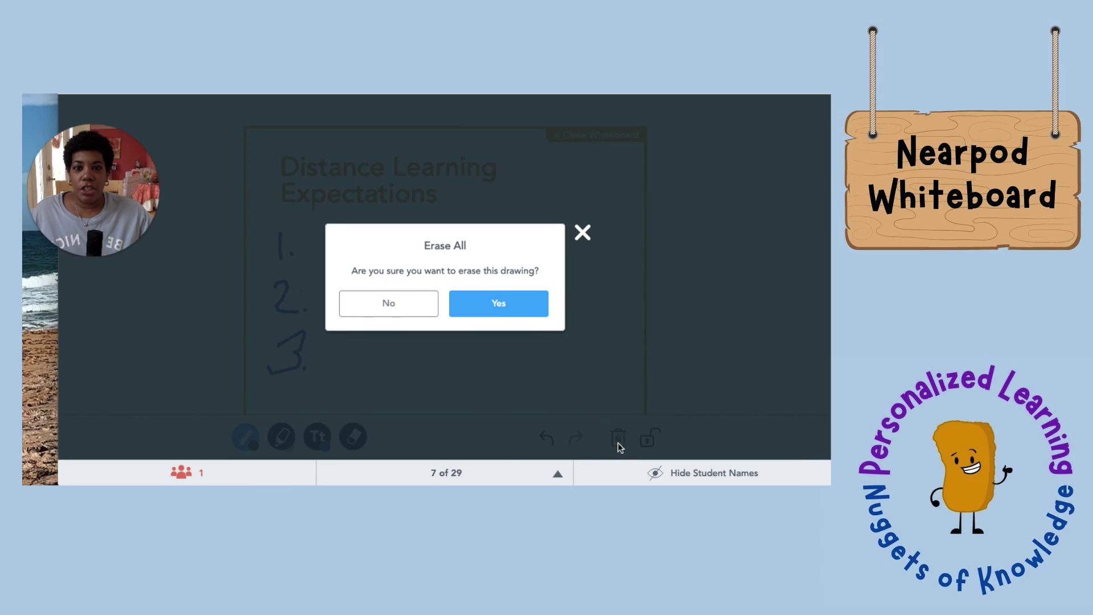
pyautogui.click(505, 304)
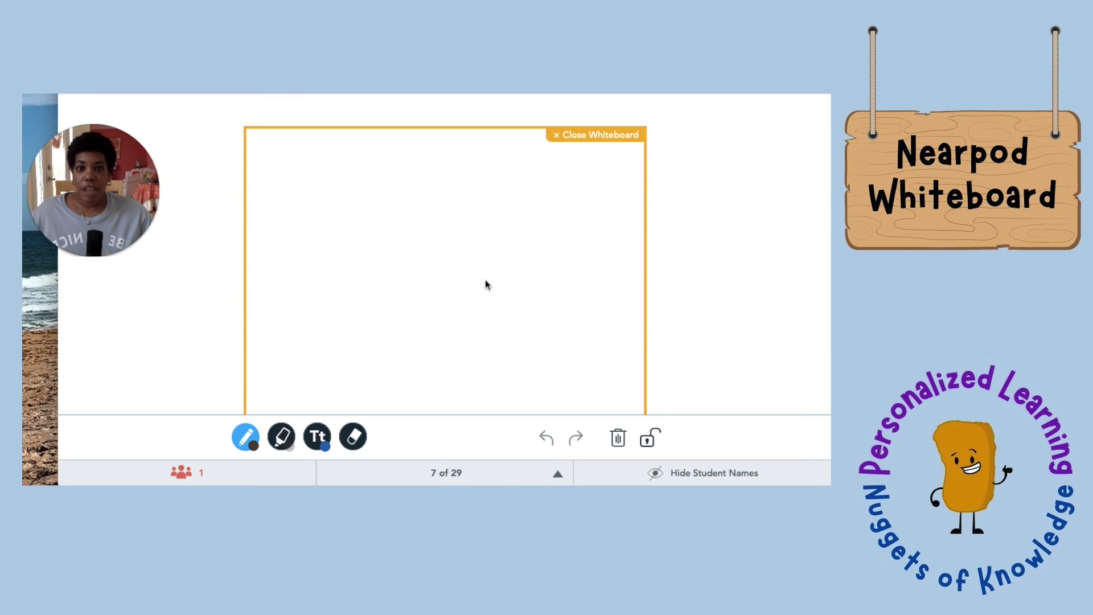
pyautogui.click(562, 137)
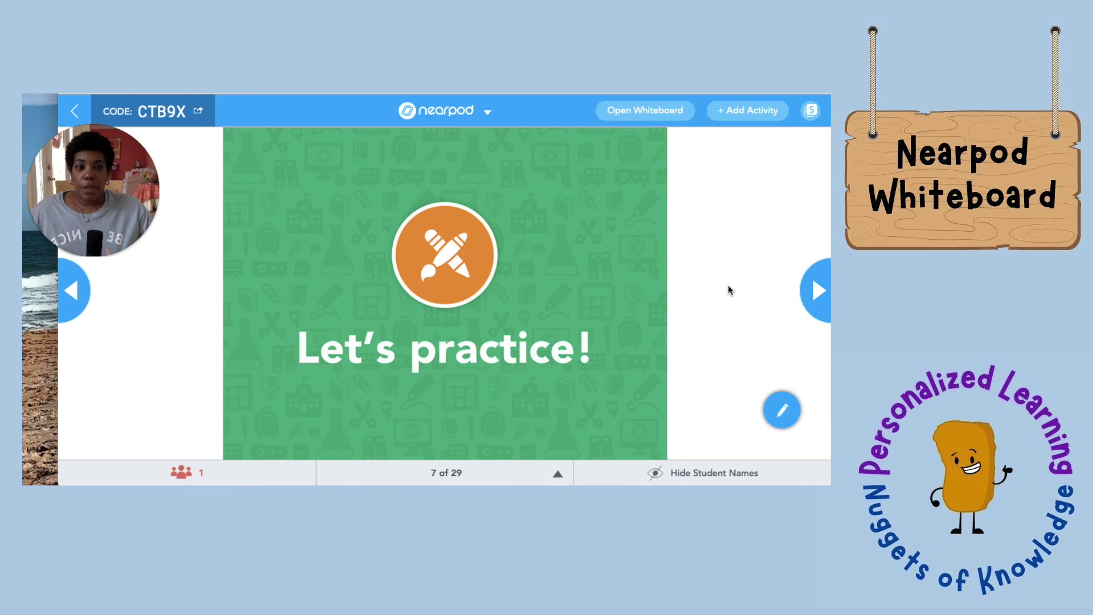